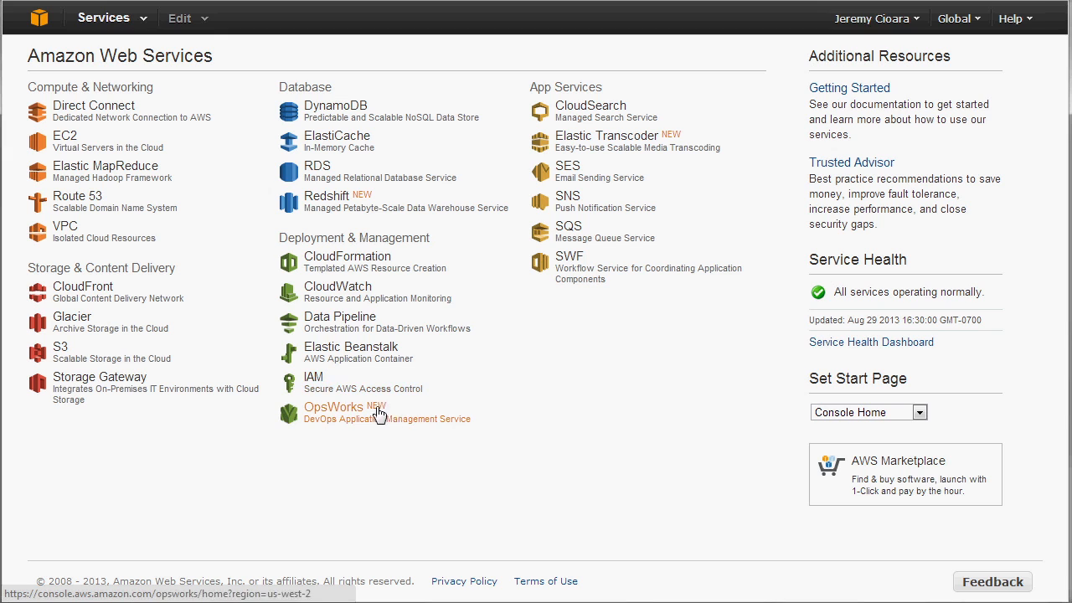
- Create a new IAM user named Glacier with an access key generated for it
left_click(323, 392)
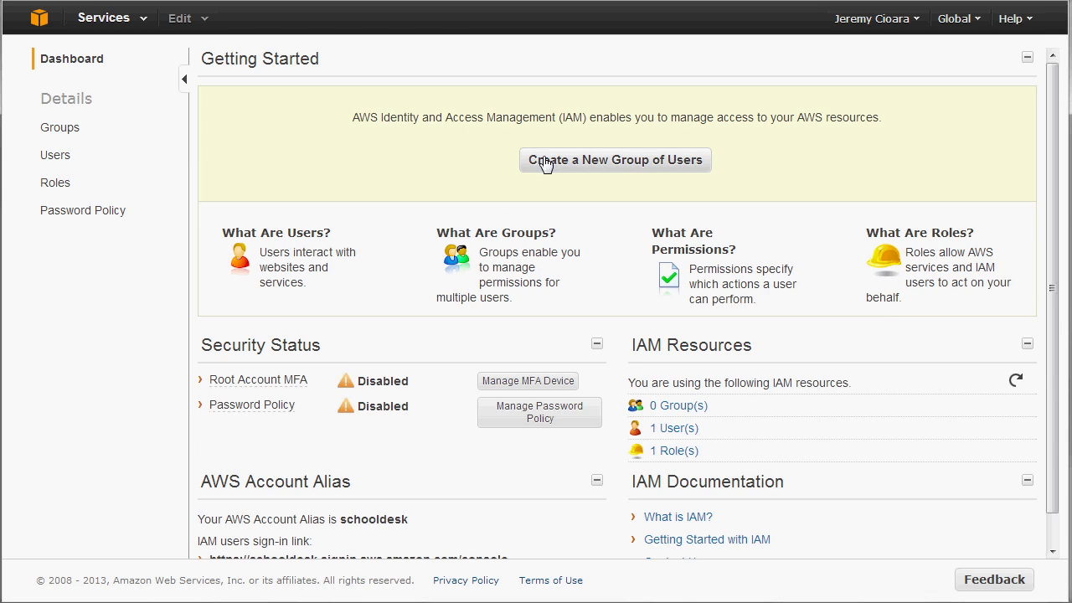
left_click(55, 157)
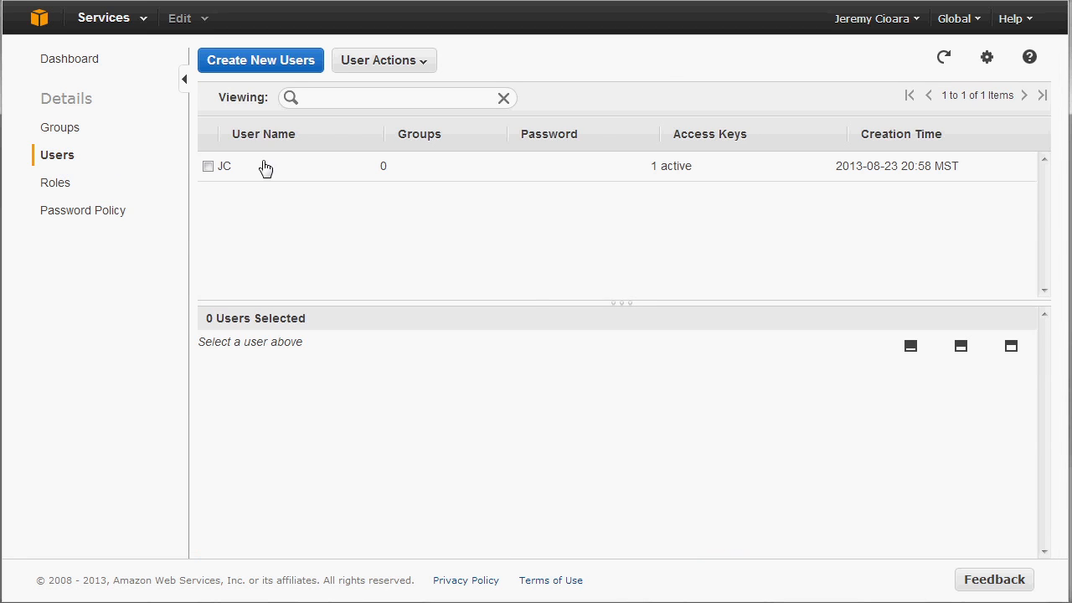
left_click(263, 64)
type("Glaccier")
key("BackSpace")
key("BackSpace")
key("BackSpace")
key("BackSpace")
type("ier")
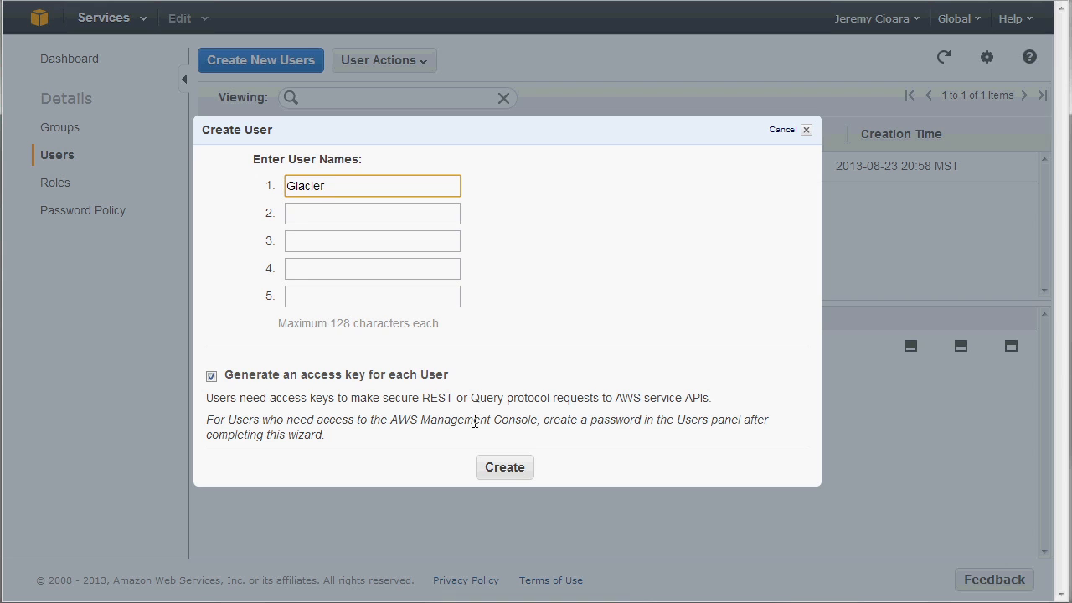
left_click_drag(227, 377, 440, 377)
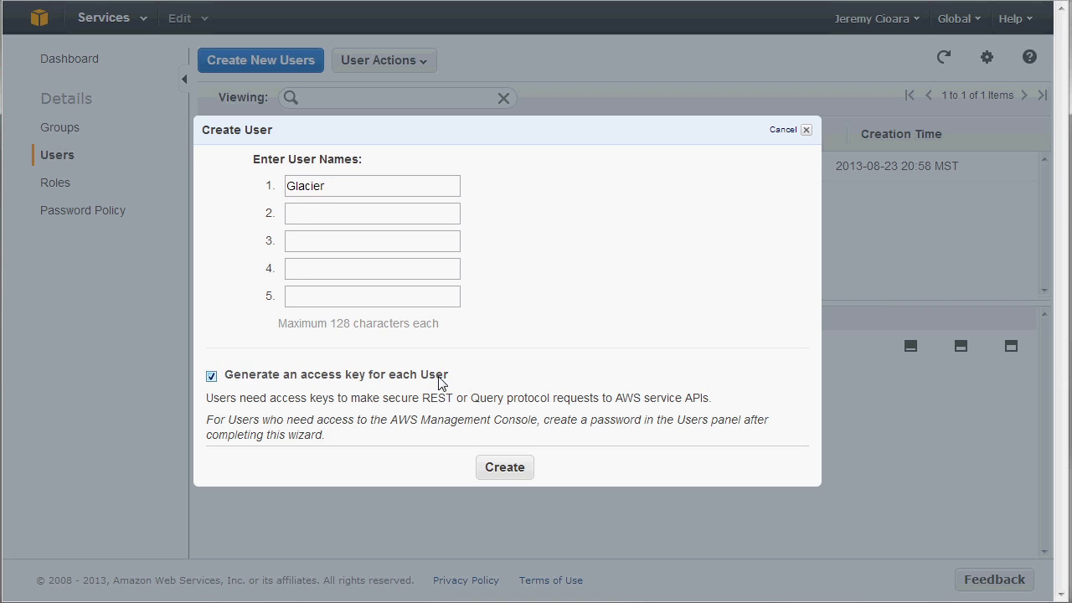
left_click(502, 468)
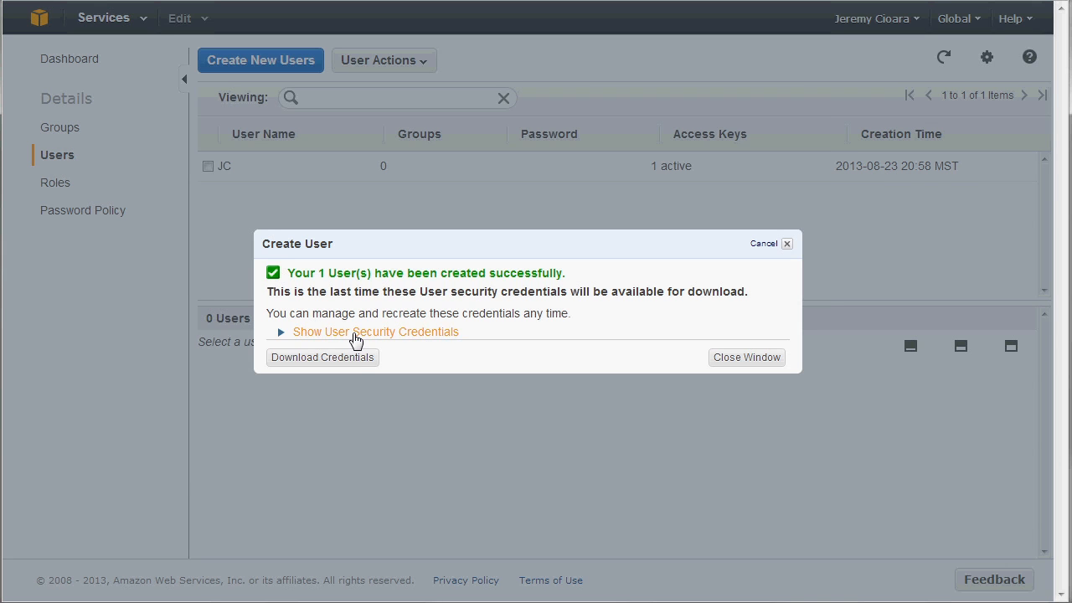
- Copy the new user's access key ID and secret access key into Notepad and close the credentials dialog without downloading them
left_click(356, 333)
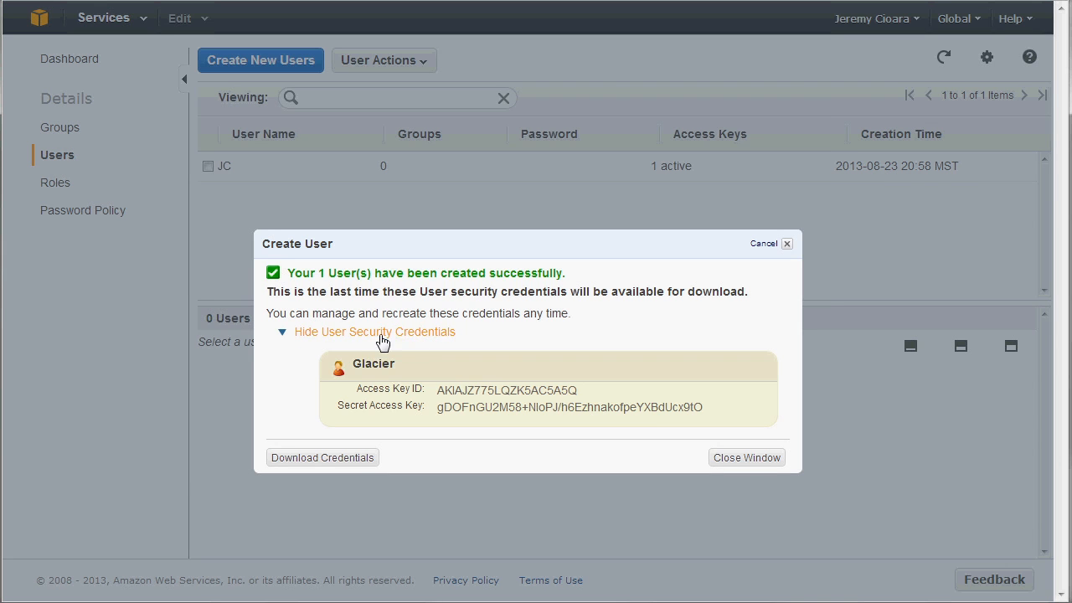
double_click(509, 391)
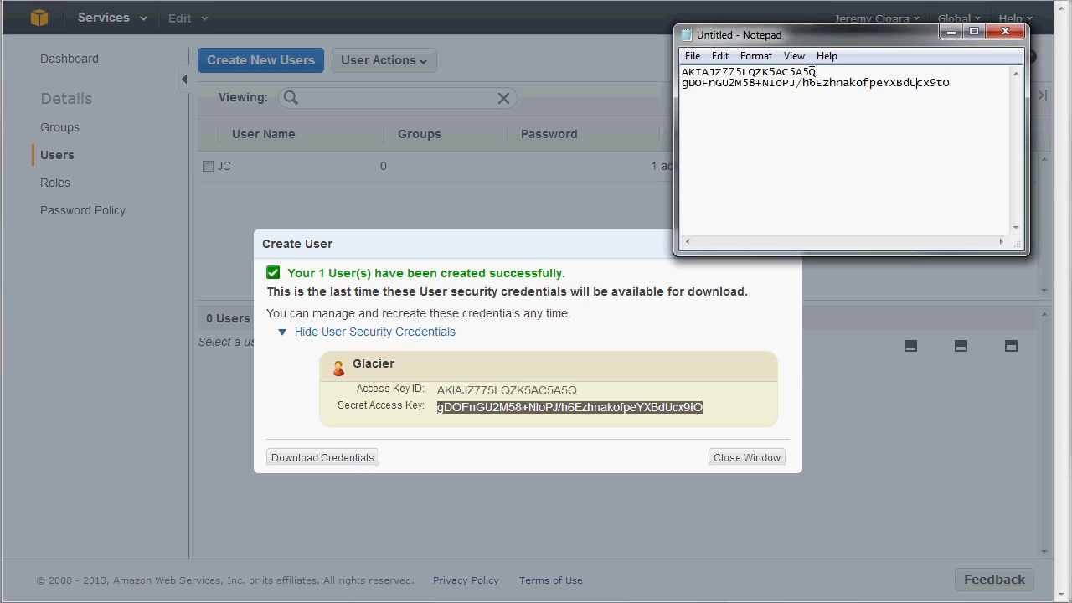
left_click(746, 459)
left_click(746, 459)
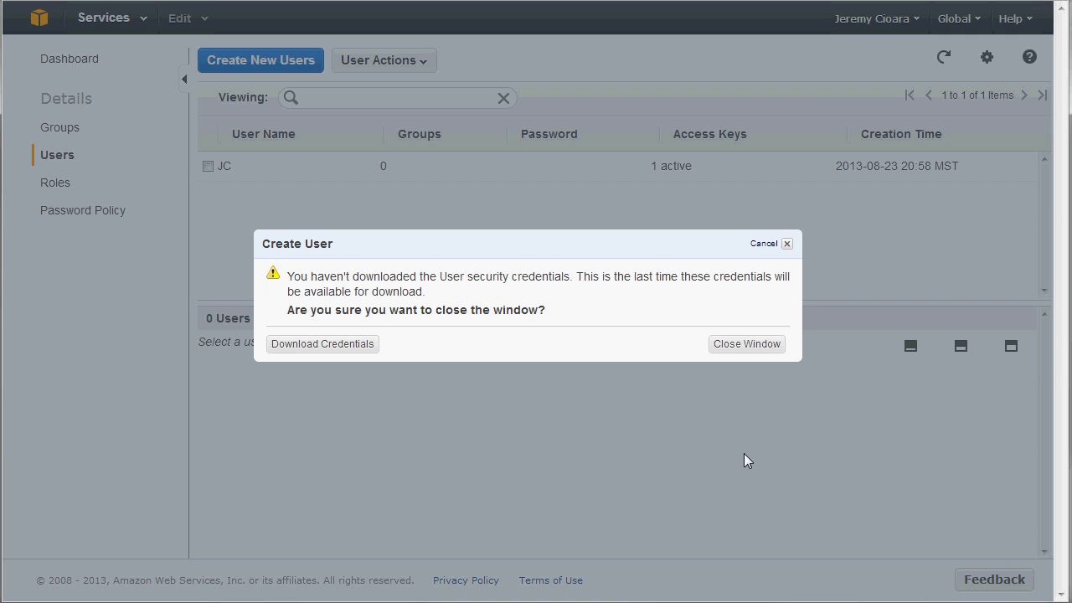
left_click_drag(368, 271, 562, 268)
left_click(728, 344)
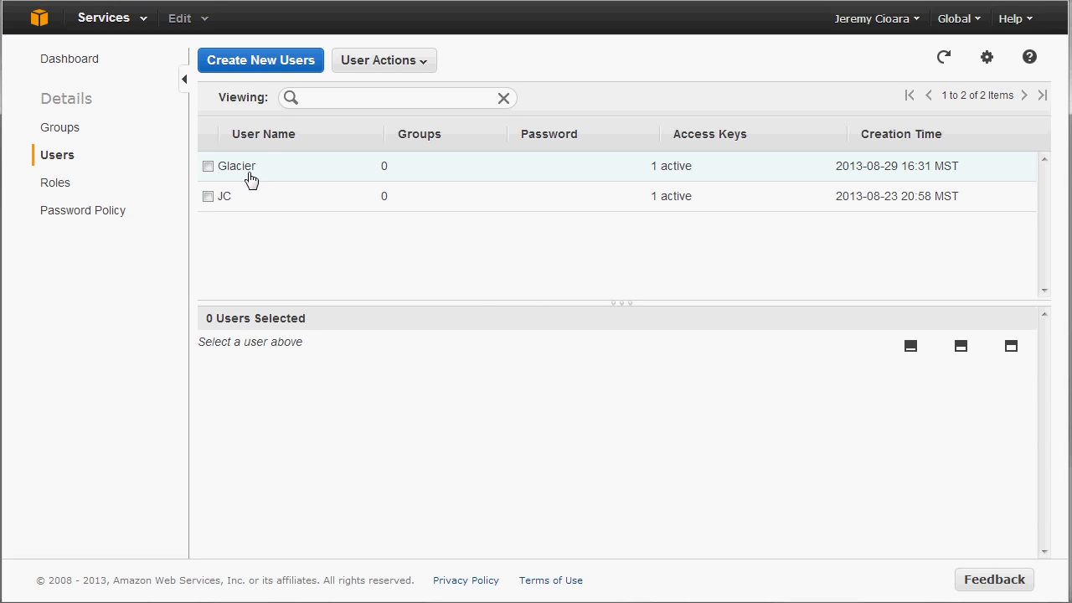
- Attach the Amazon Glacier Full Access policy template to the Glacier user's permissions and apply it
left_click(245, 174)
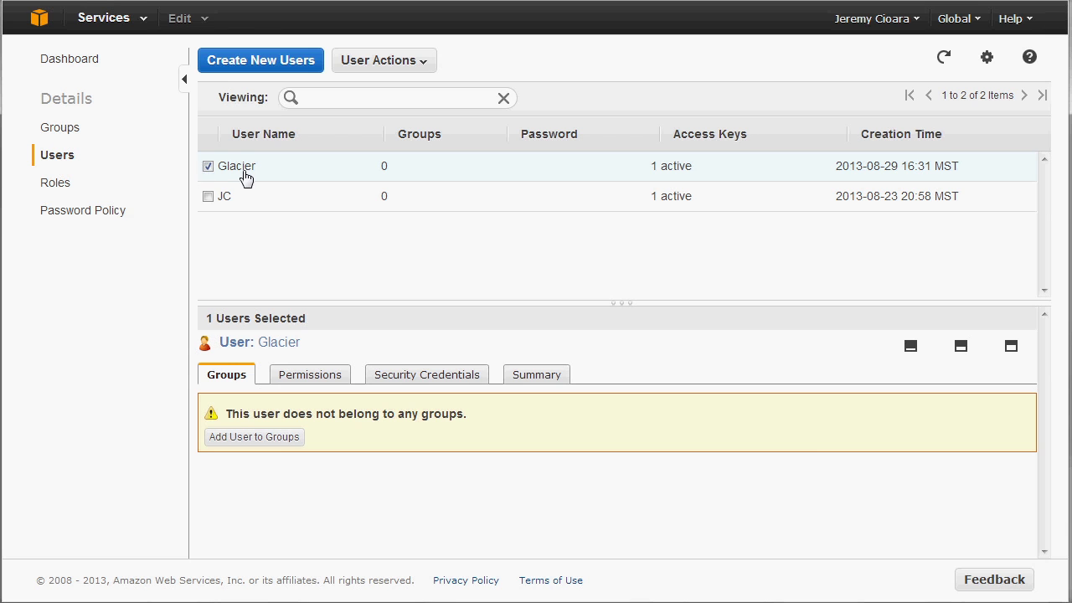
left_click(320, 374)
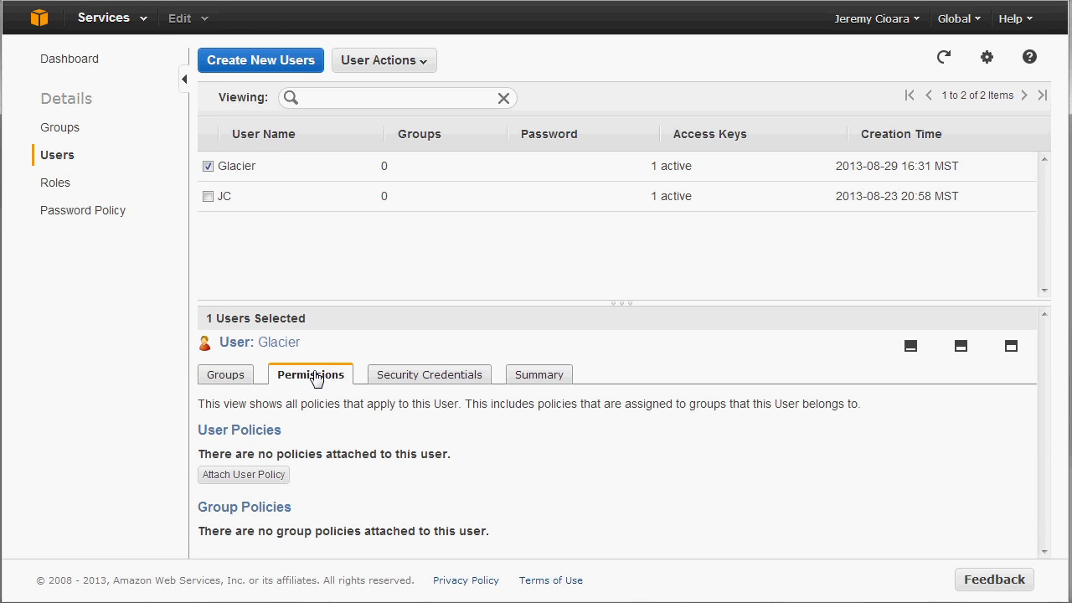
left_click(243, 475)
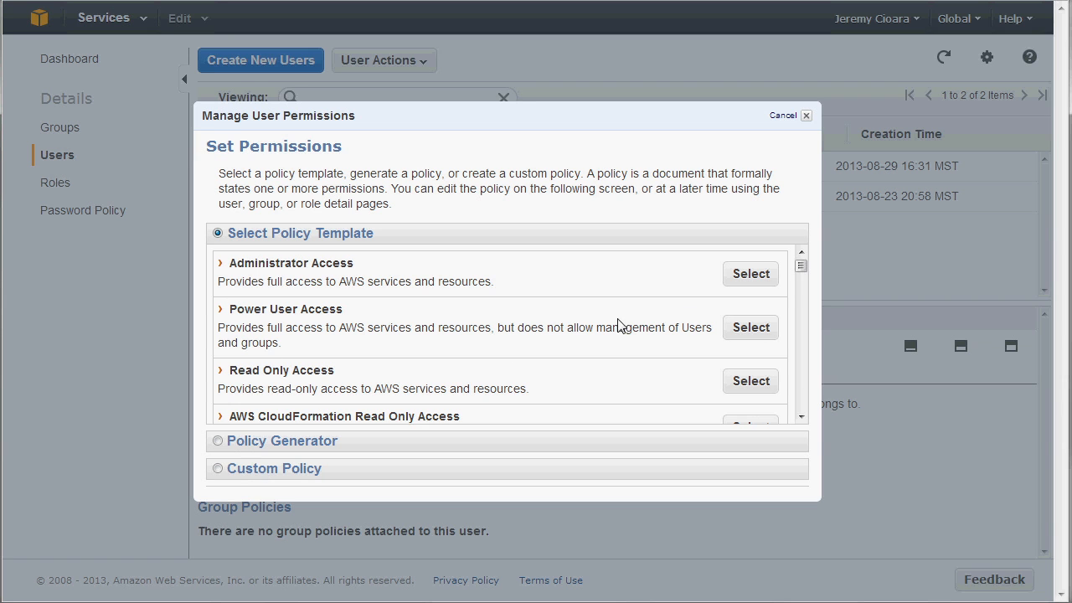
left_click_drag(801, 269, 801, 341)
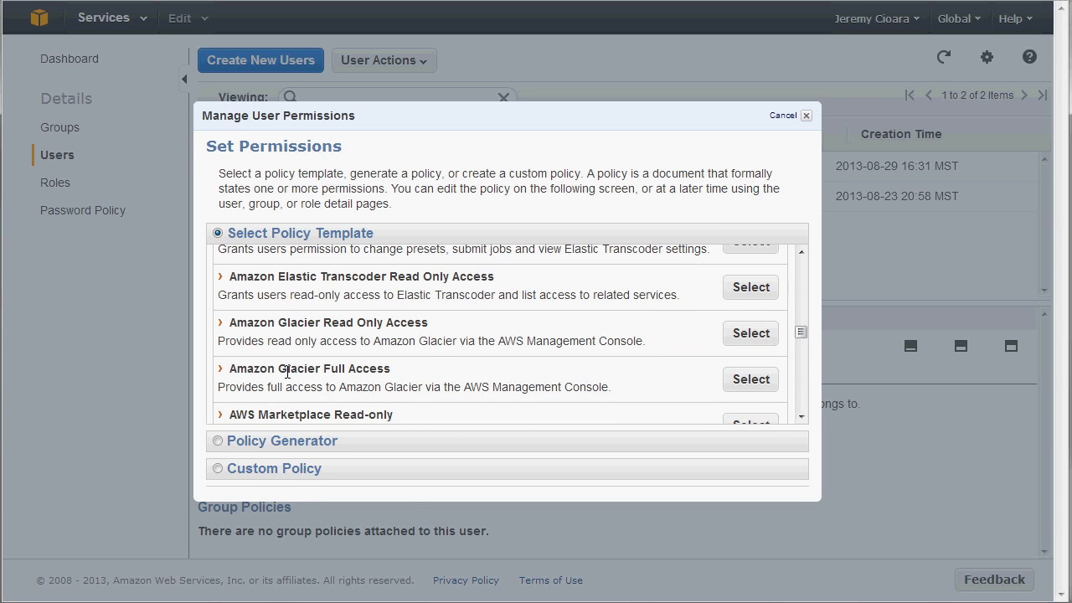
left_click(751, 383)
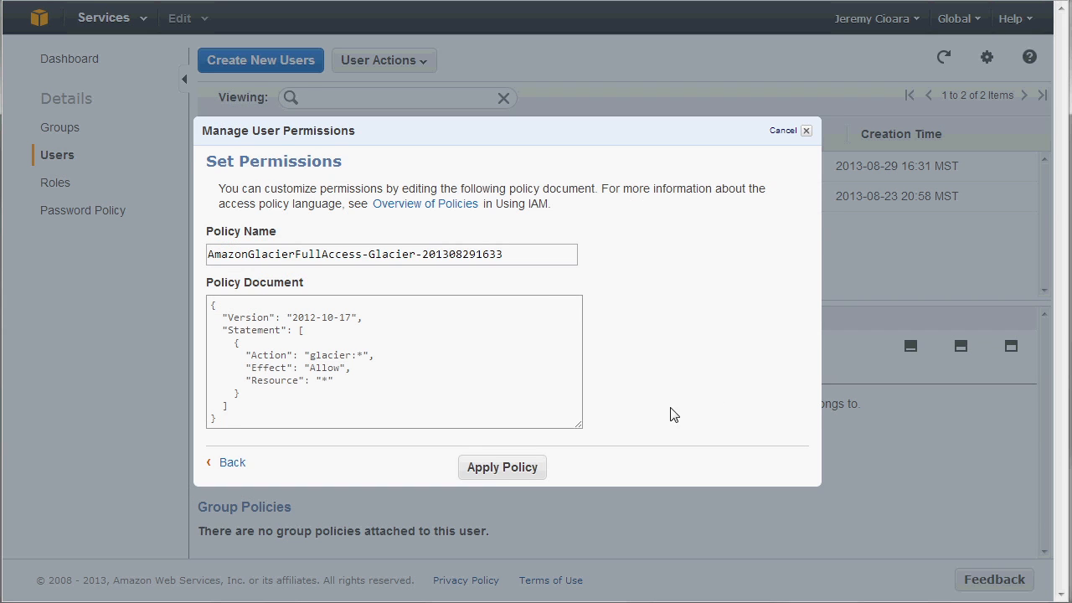
left_click(496, 471)
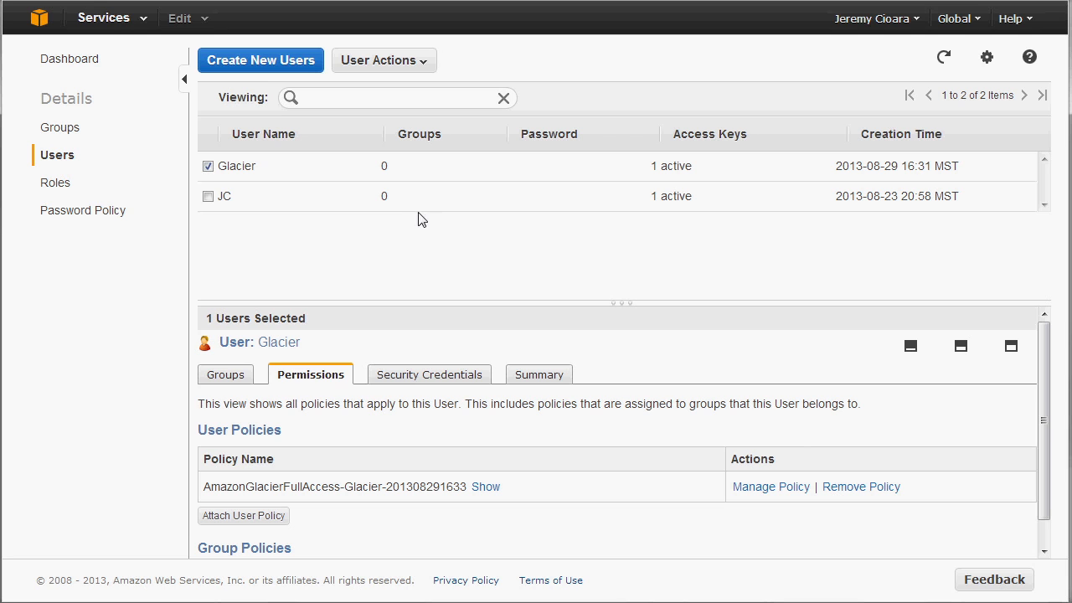
- Create a vault named MicroVault in the Amazon Glacier service and highlight the ARN in its details
left_click(37, 30)
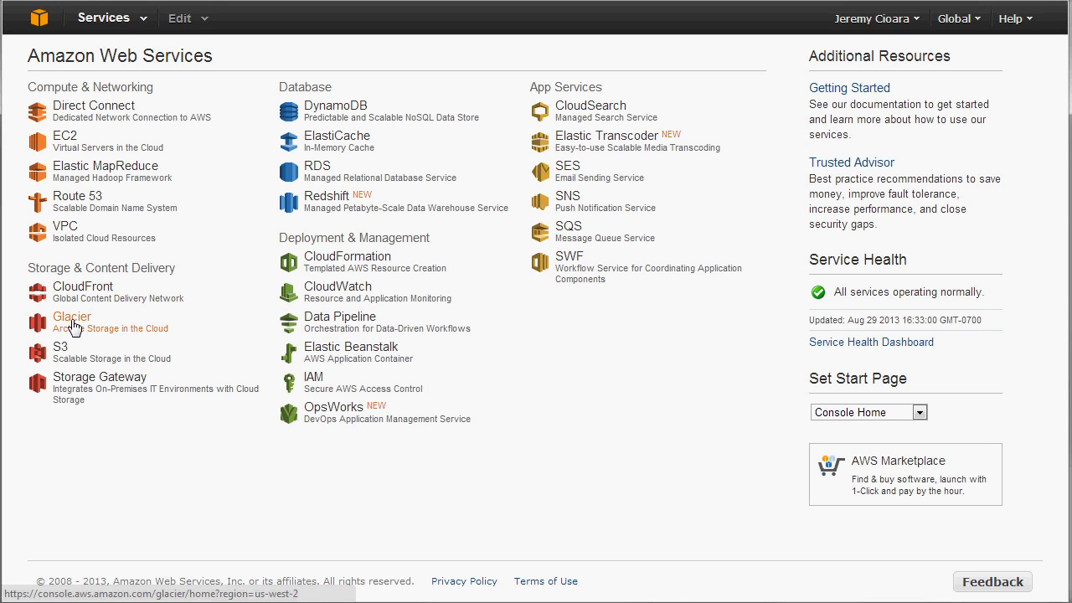
left_click(73, 326)
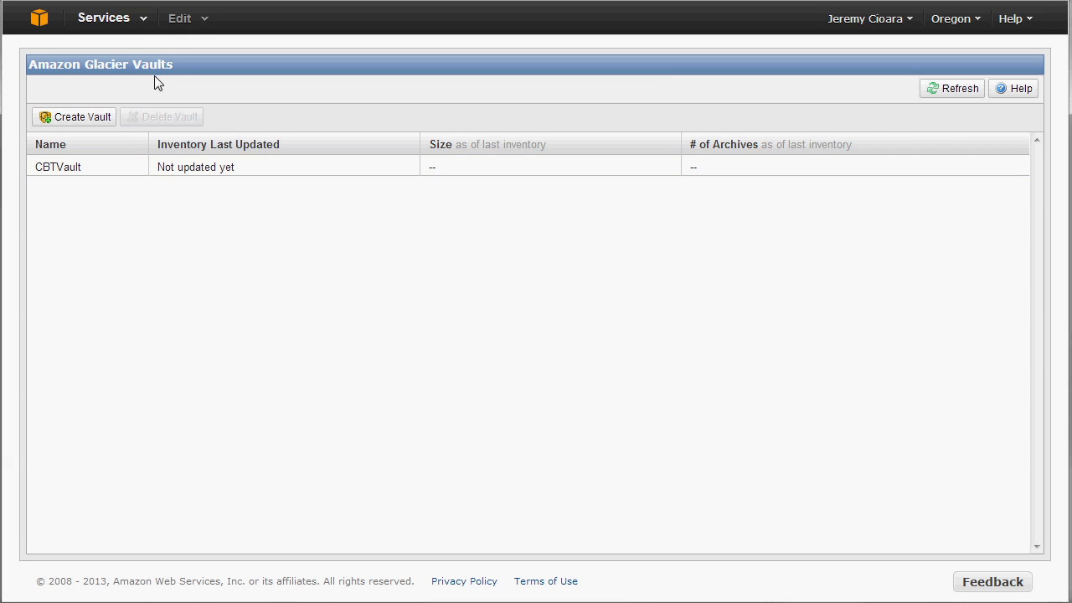
left_click(84, 116)
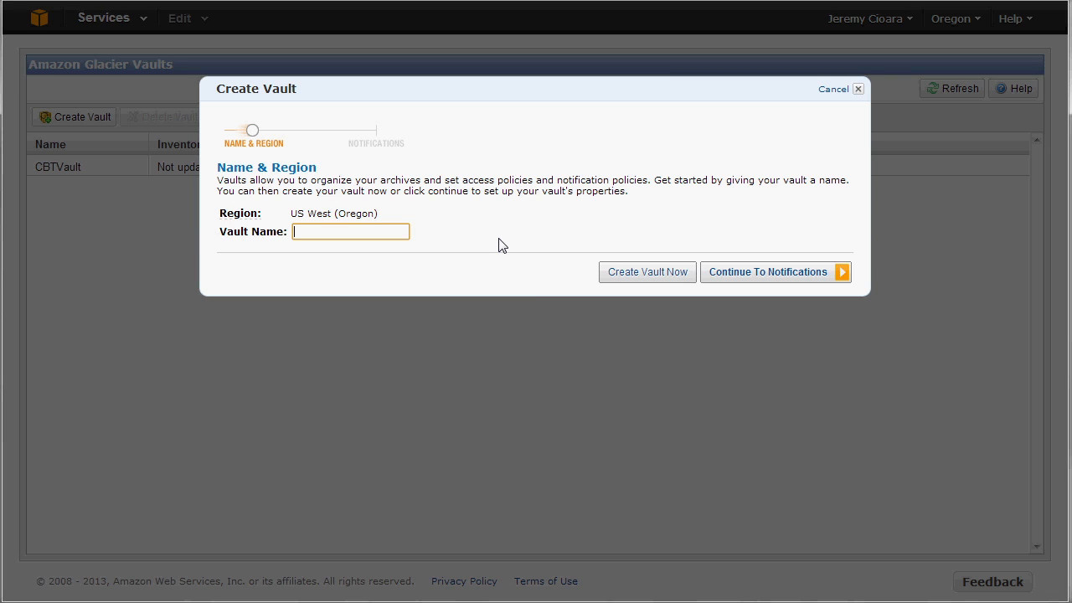
type("MicroVault")
left_click(647, 281)
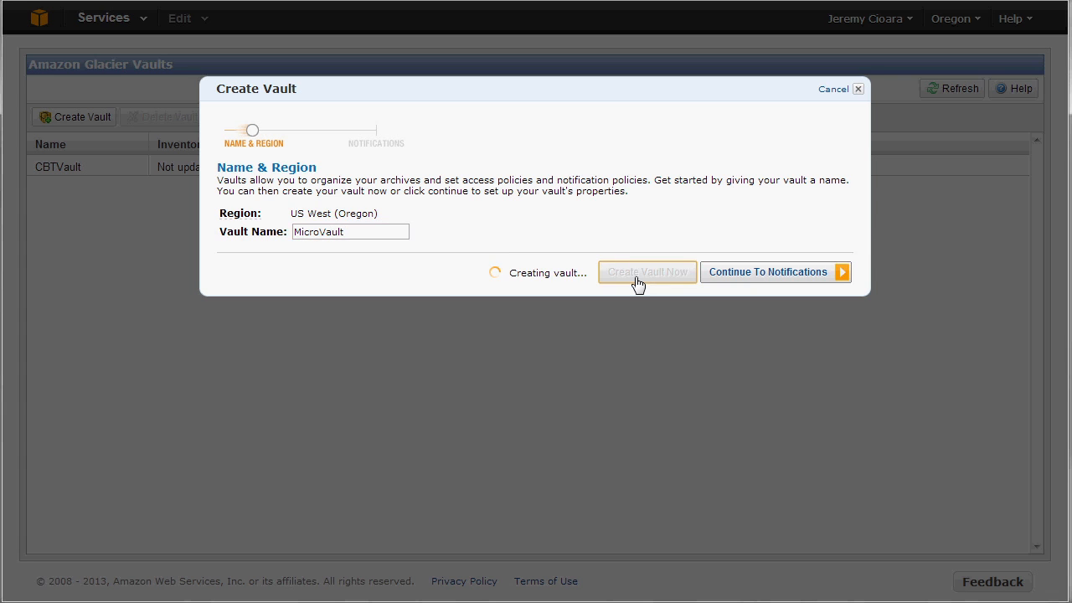
left_click(113, 192)
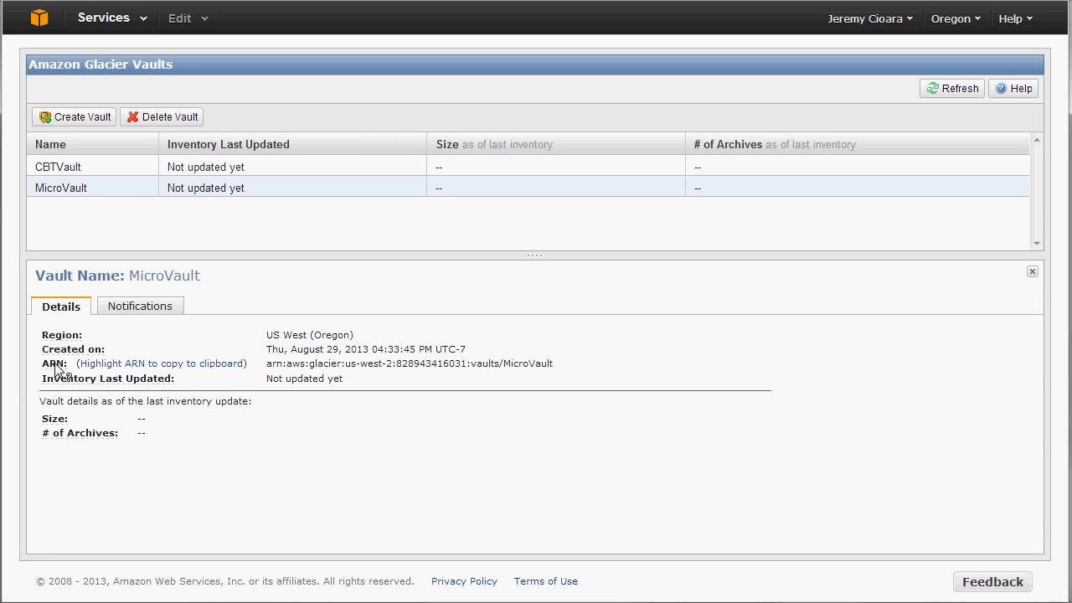
left_click_drag(267, 363, 586, 365)
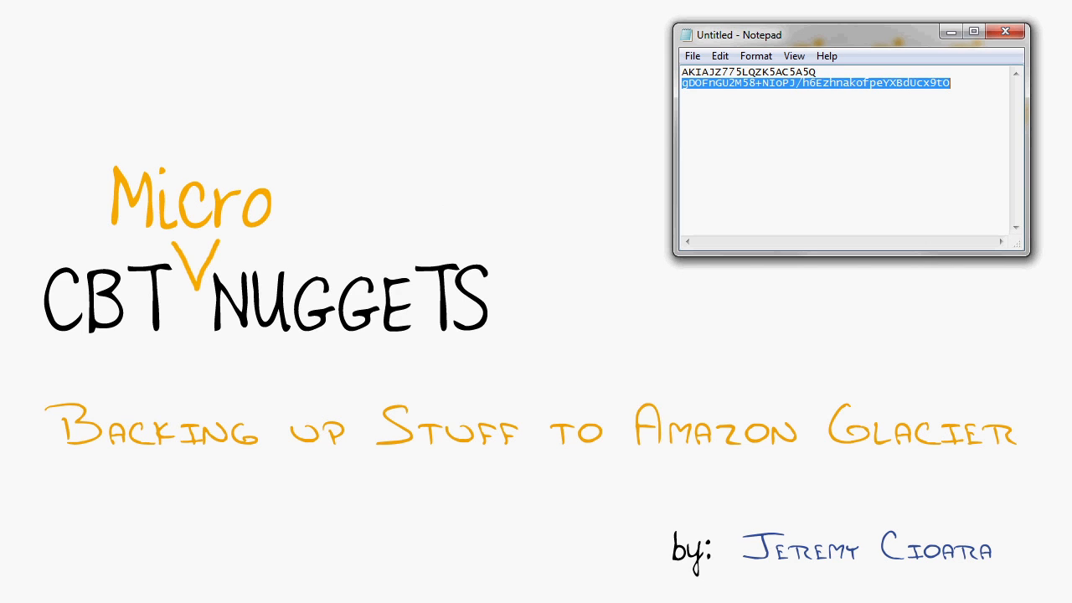
- Switch to CloudBerry Explorer and begin registering a new Amazon Glacier account with the display name CBTMicroDemo
left_click(48, 600)
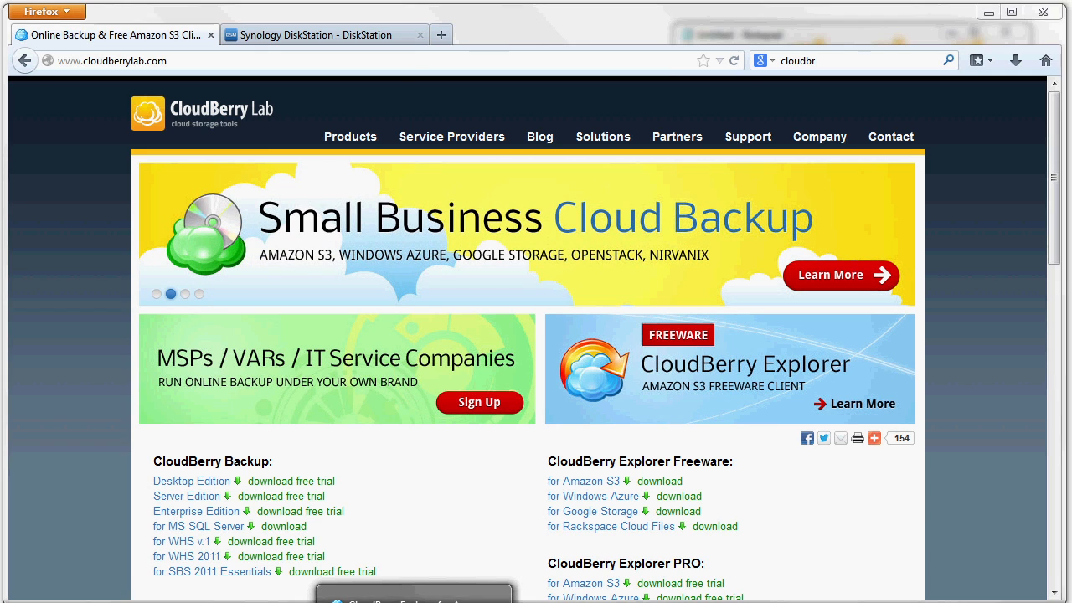
left_click(392, 597)
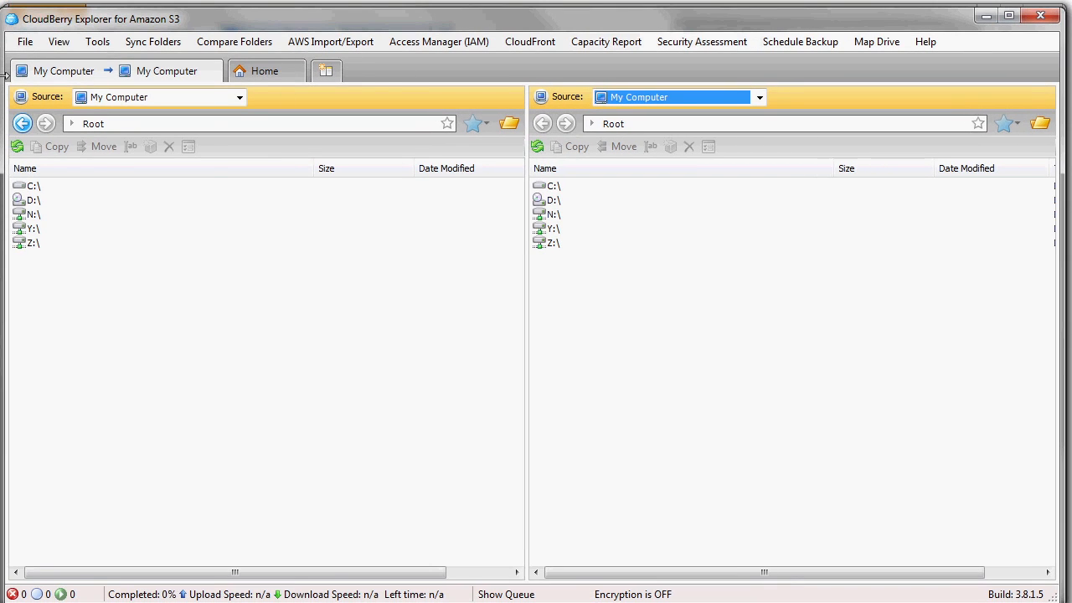
left_click(25, 42)
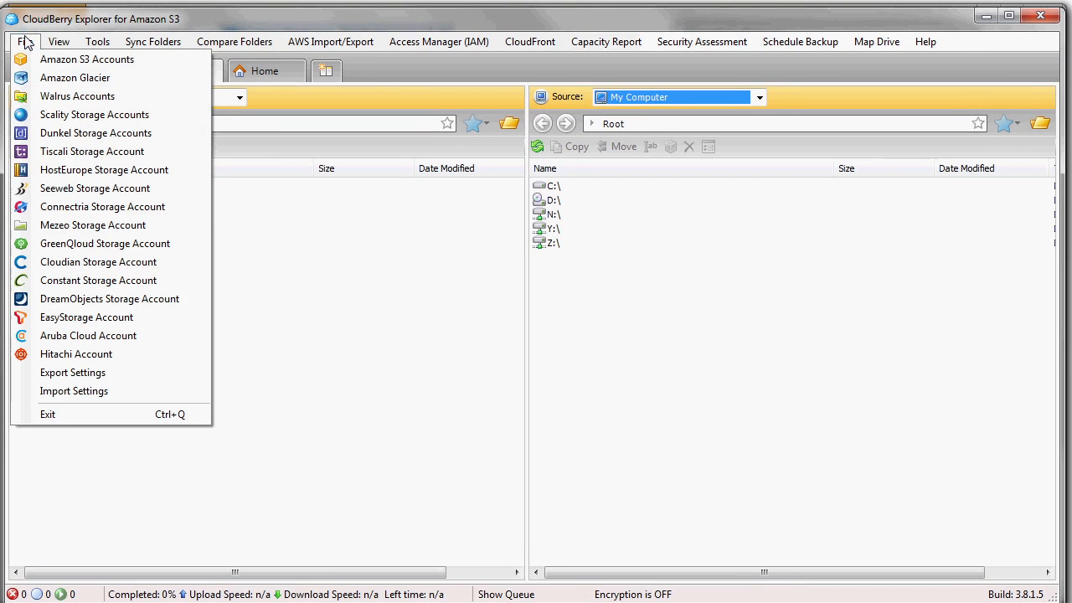
left_click(45, 79)
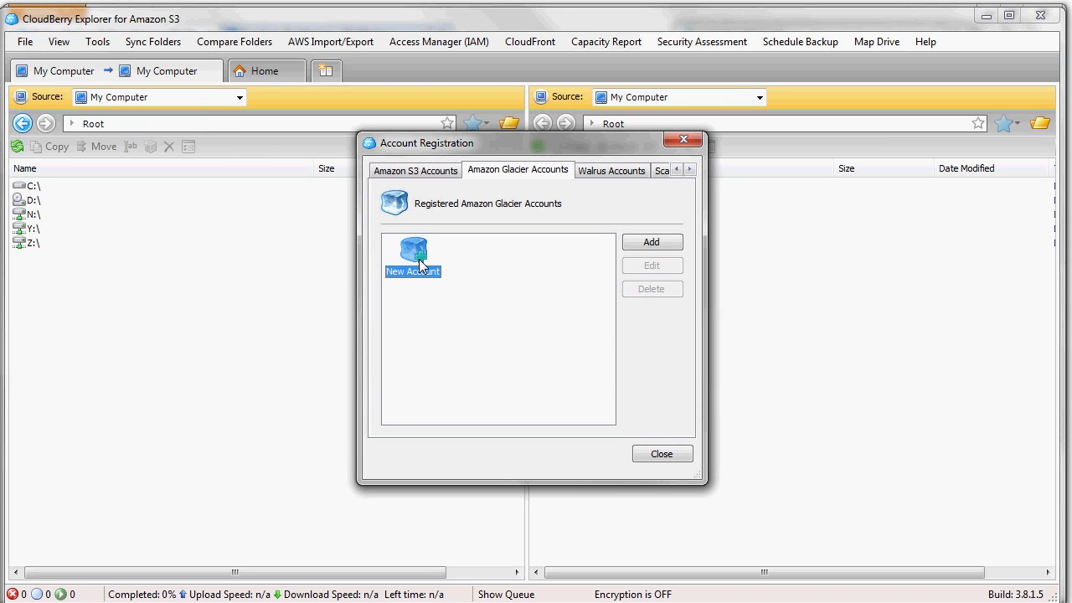
double_click(419, 261)
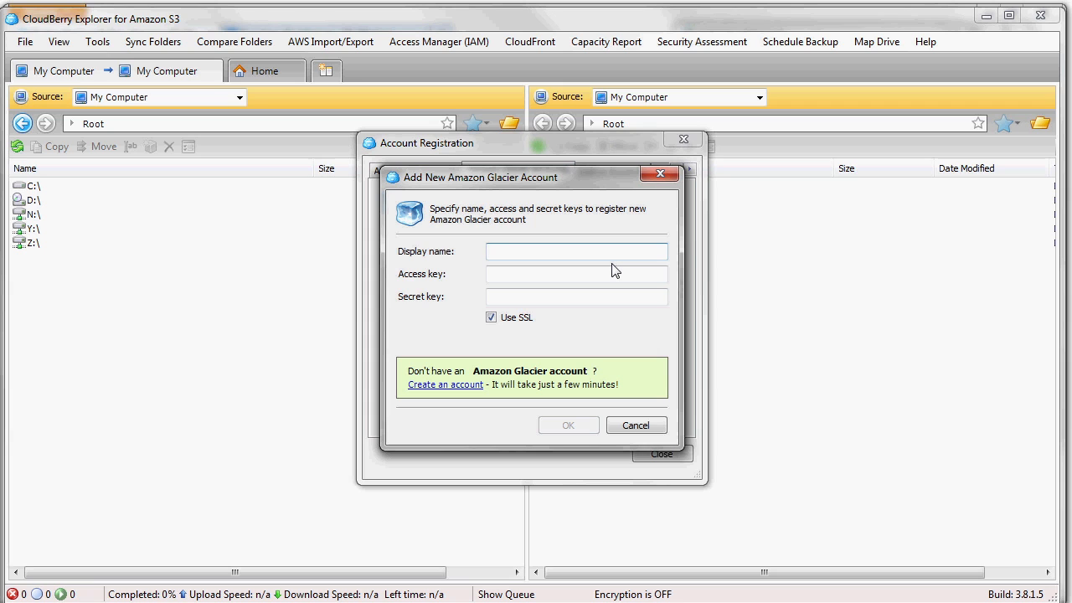
type("CBTMicroDemo")
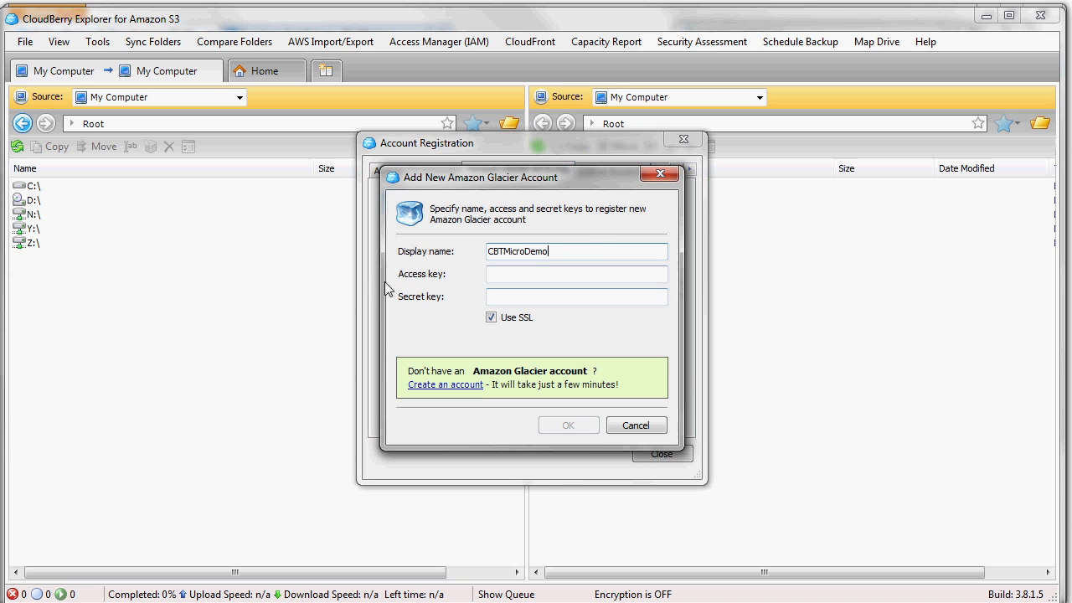
- Copy the access key from Notepad into the new Glacier account's access key field
key("alt+Tab")
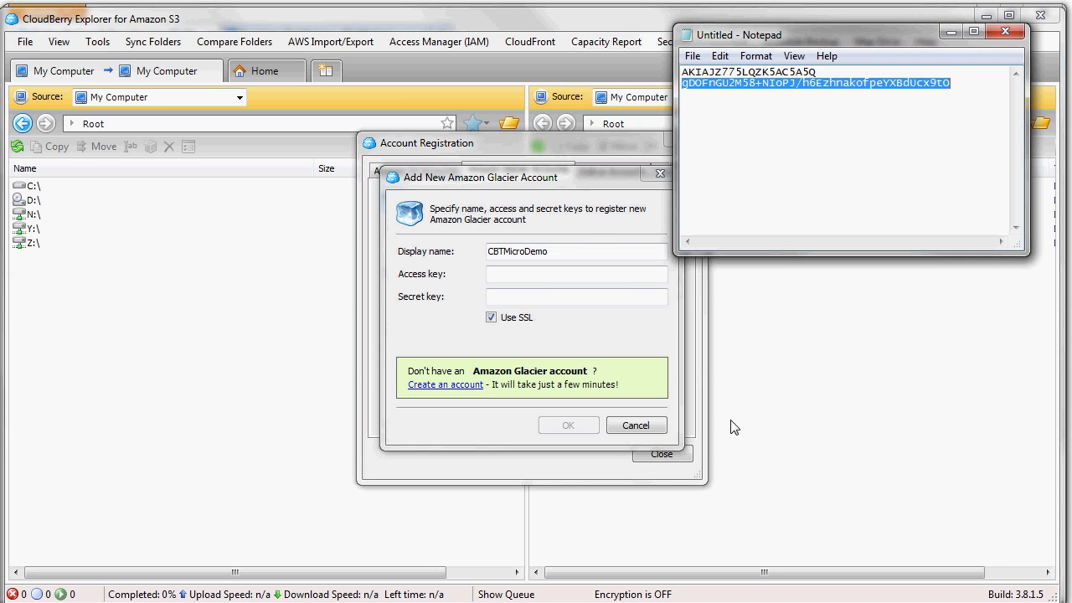
double_click(774, 75)
double_click(774, 74)
key("ctrl+c")
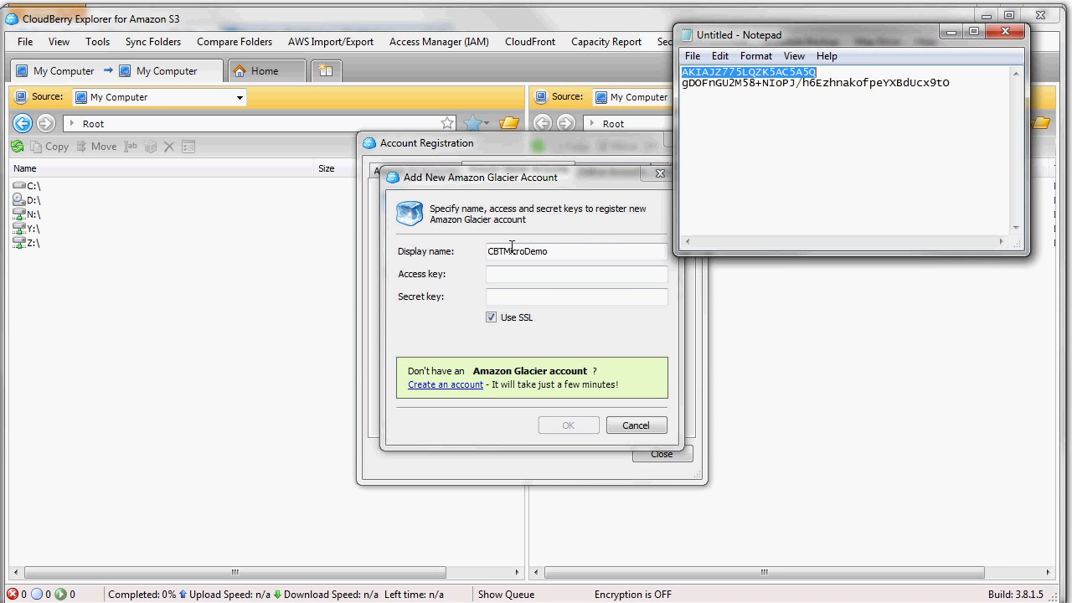
left_click(501, 275)
key("ctrl+v")
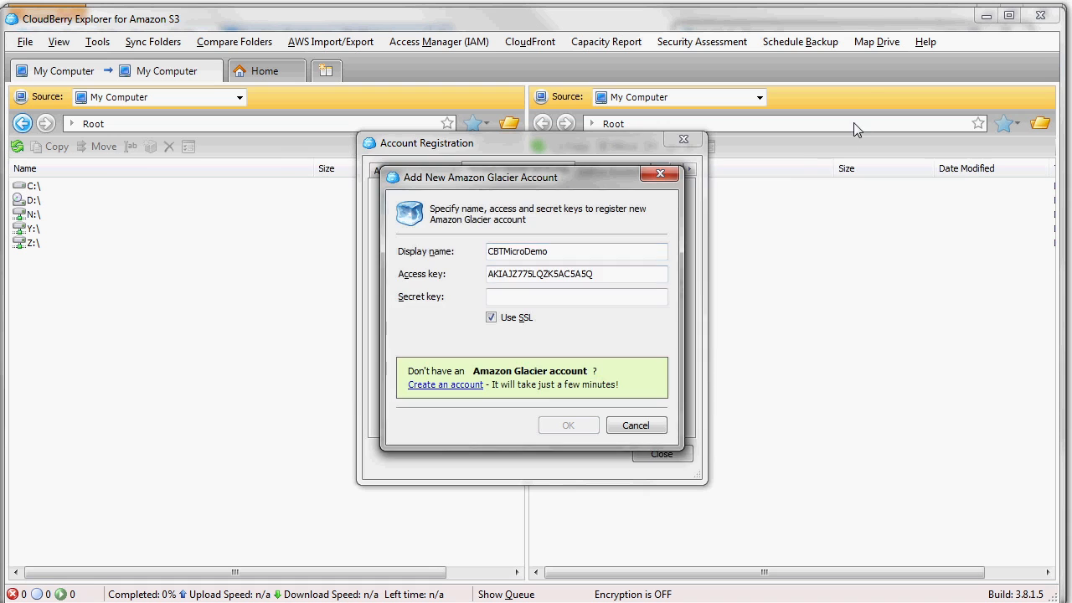
- Copy the secret key from Notepad into the account's secret key field and save the account with SSL enabled
key("alt+Tab")
left_click_drag(953, 83, 673, 103)
left_click(491, 296)
key("ctrl+v")
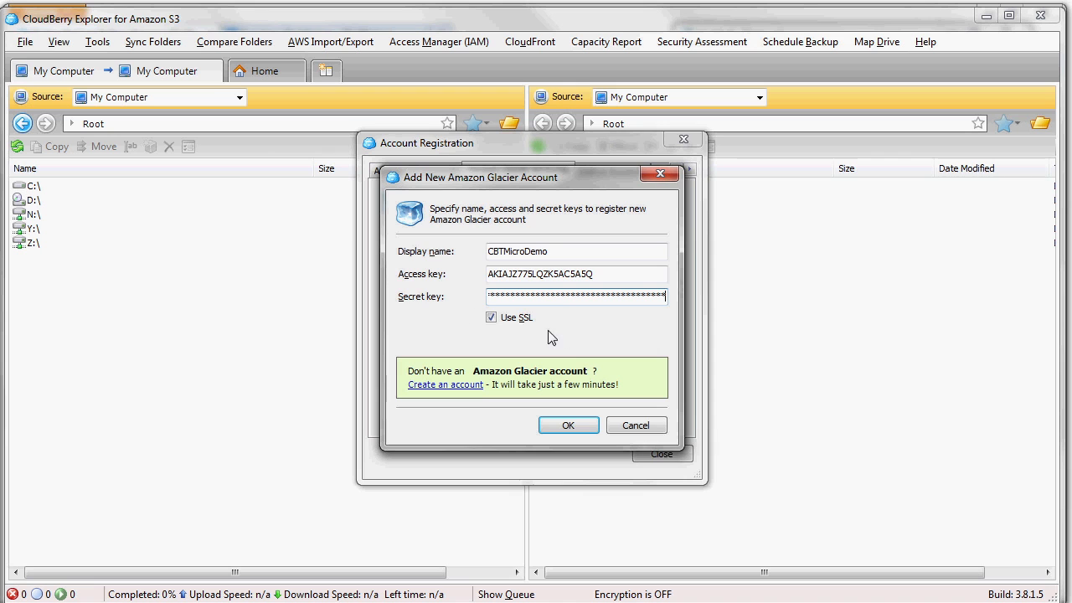
left_click(567, 426)
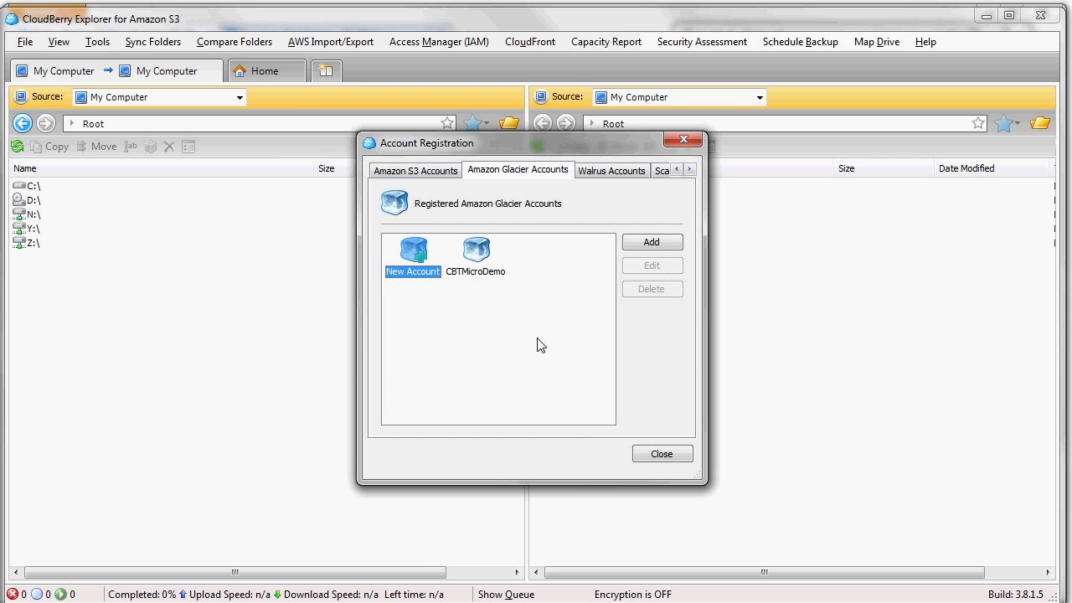
- Close the account registration and set the second file pane's source to CBTMicroDemo
left_click(476, 266)
left_click(689, 453)
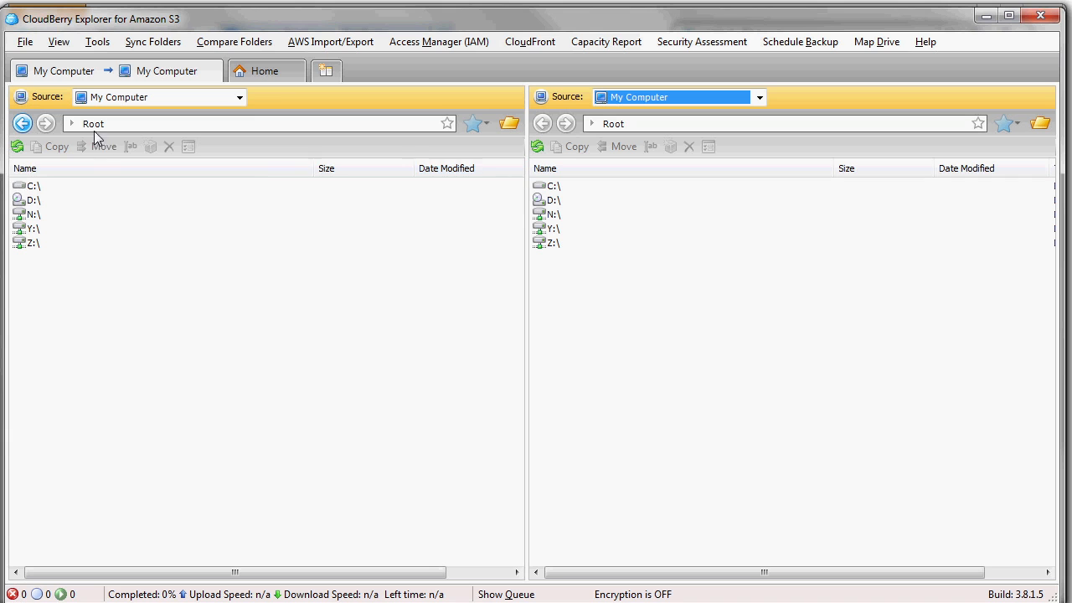
left_click(760, 97)
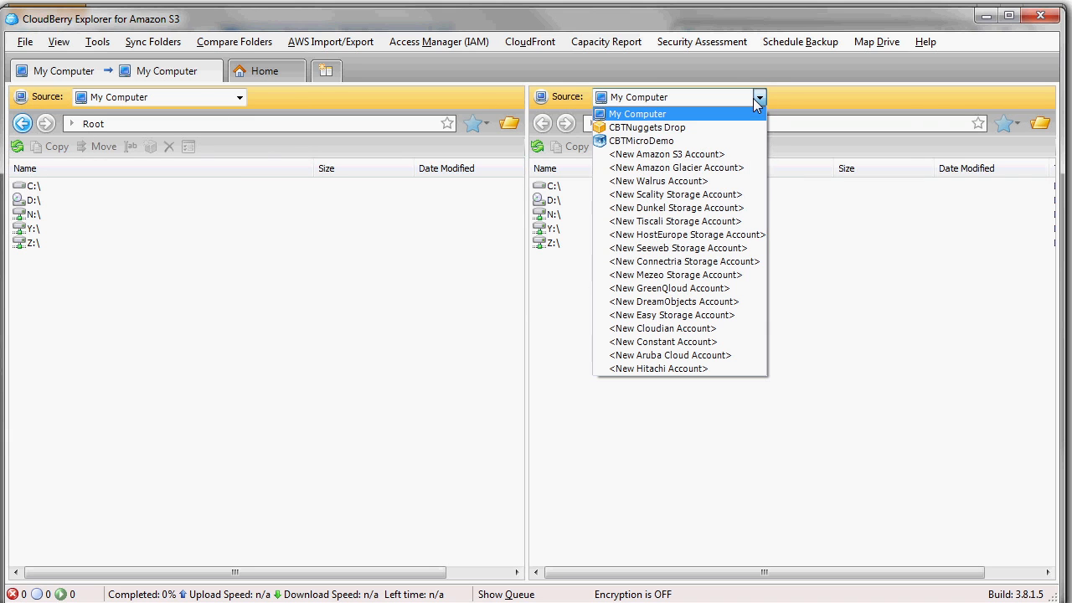
left_click(634, 141)
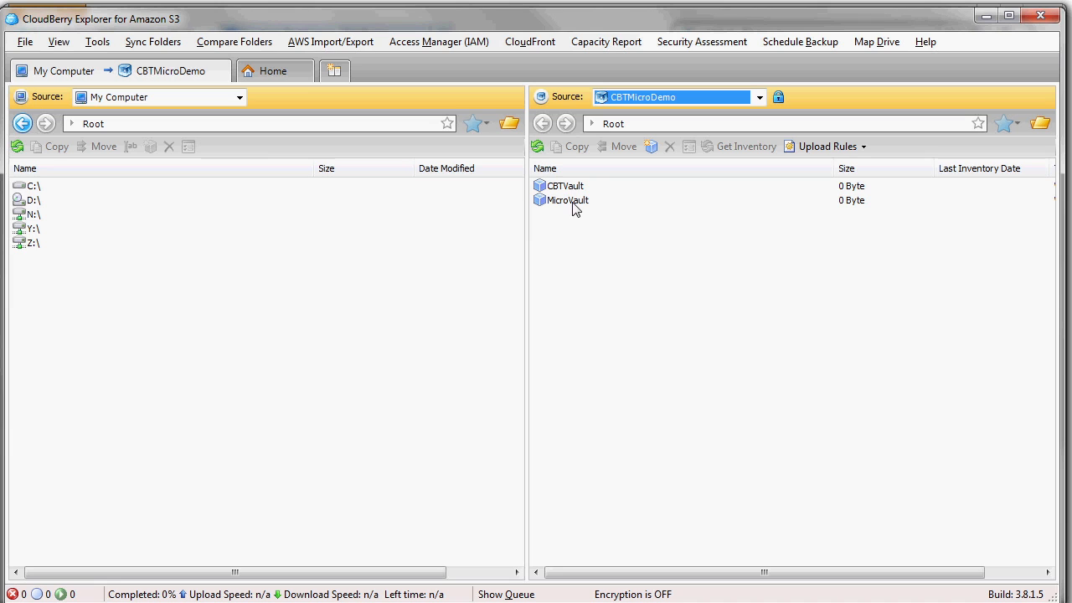
- Copy RHDSetup.log from the C:\ drive into MicroVault on the CBTMicroDemo account and confirm the copy
double_click(575, 202)
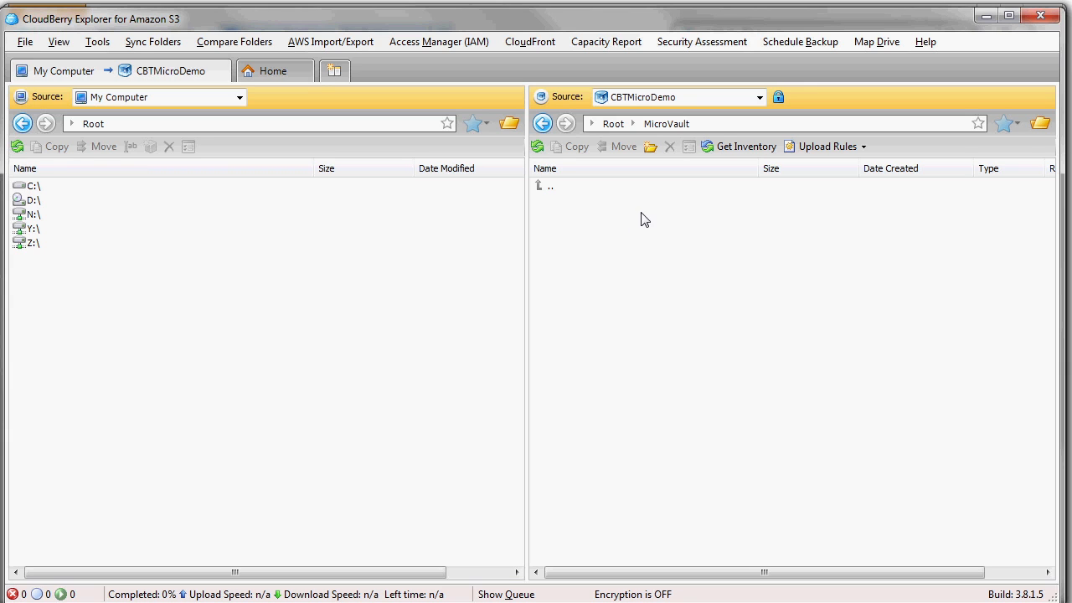
double_click(36, 189)
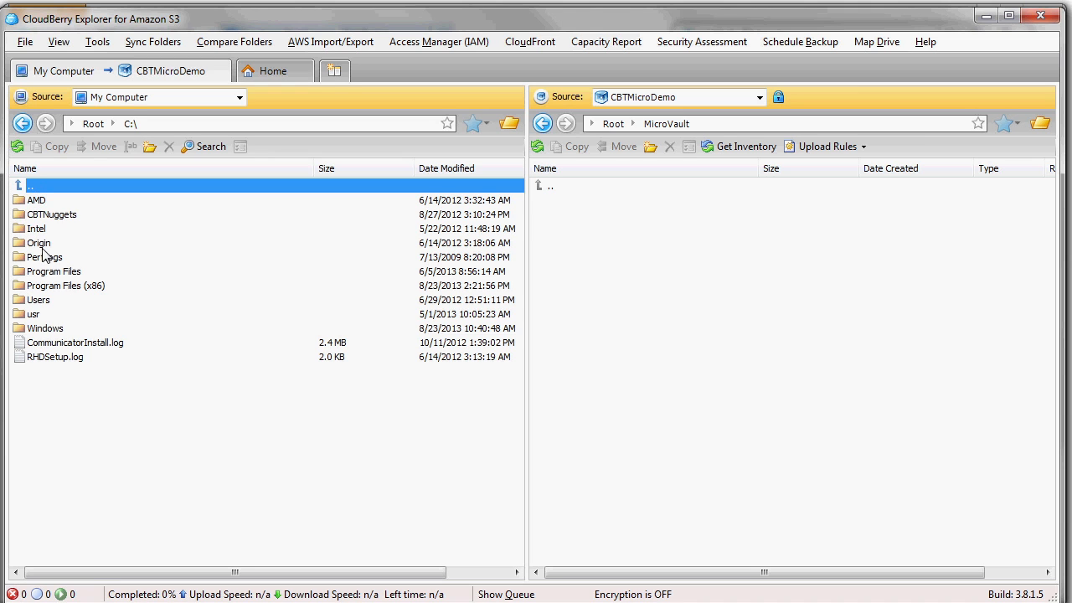
left_click_drag(66, 360, 782, 306)
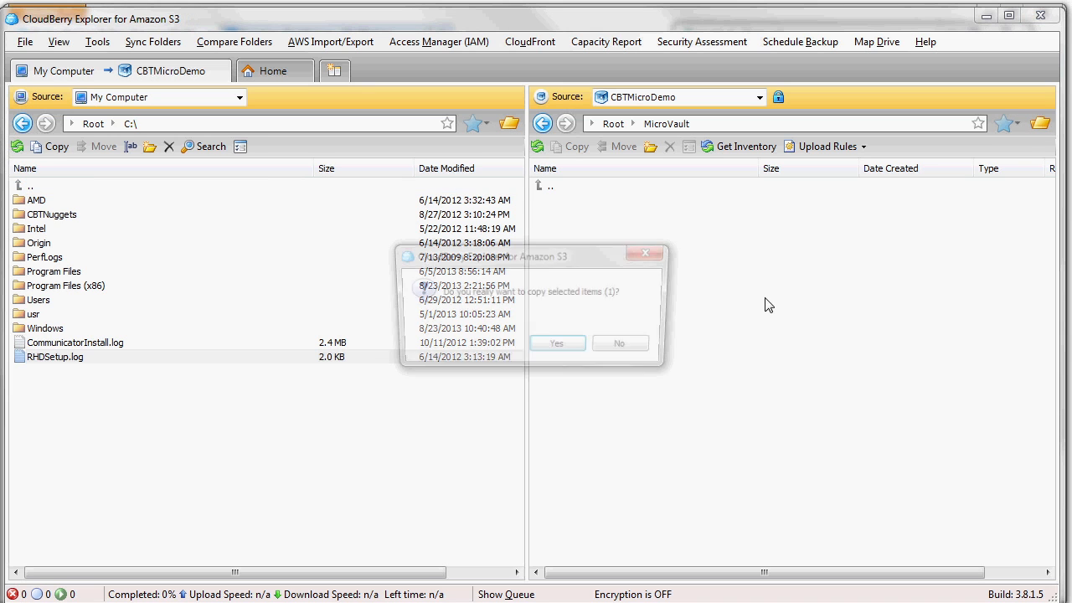
left_click(556, 347)
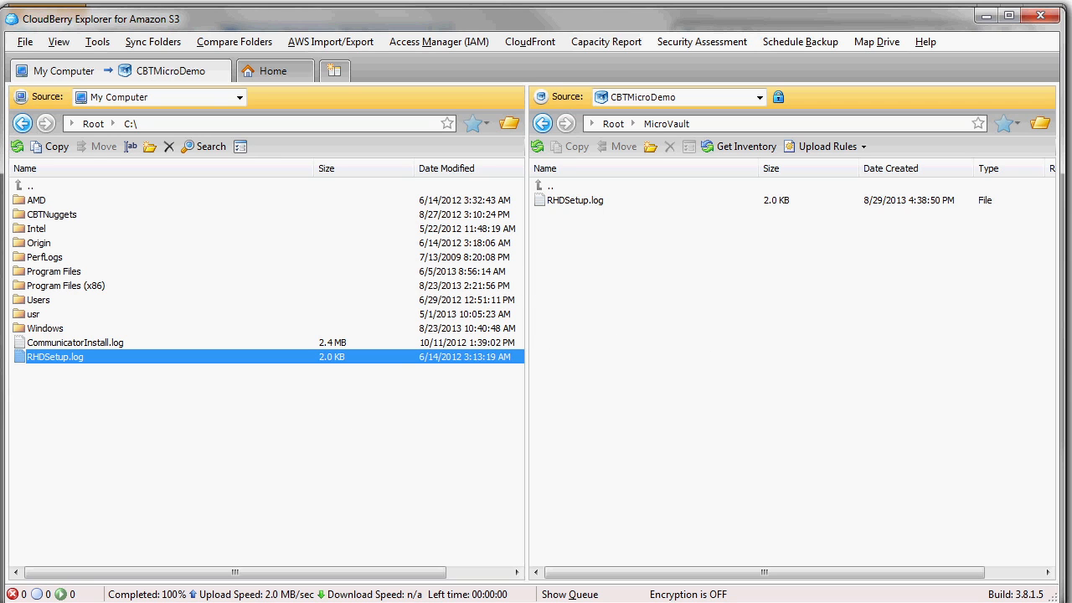
- Switch to Firefox and view CloudBerry Lab's product page for the Desktop Edition of CloudBerry Backup
key("alt+Tab")
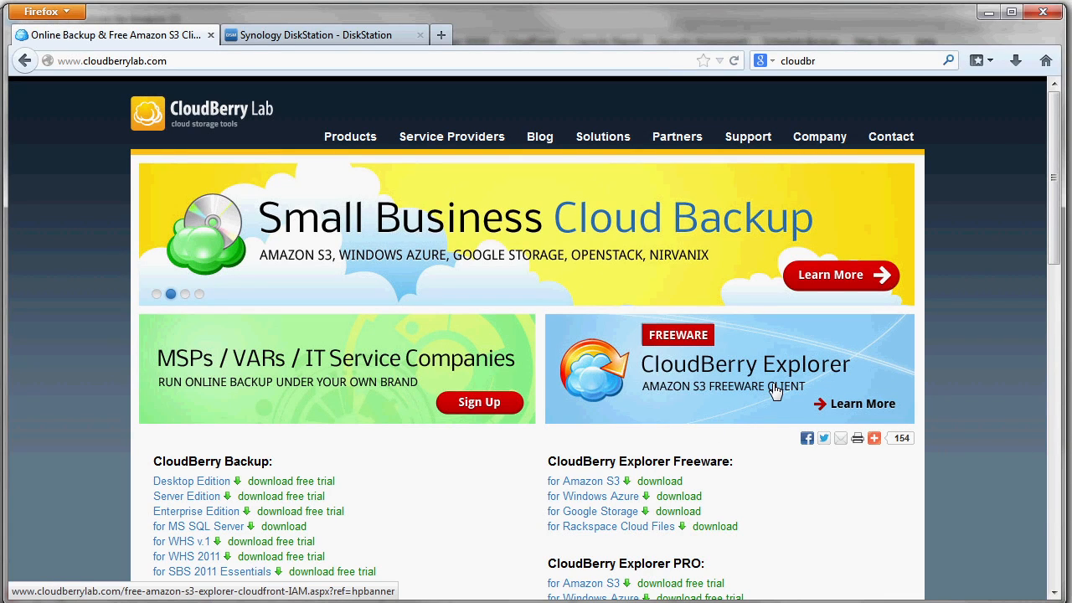
mouse_move(343, 140)
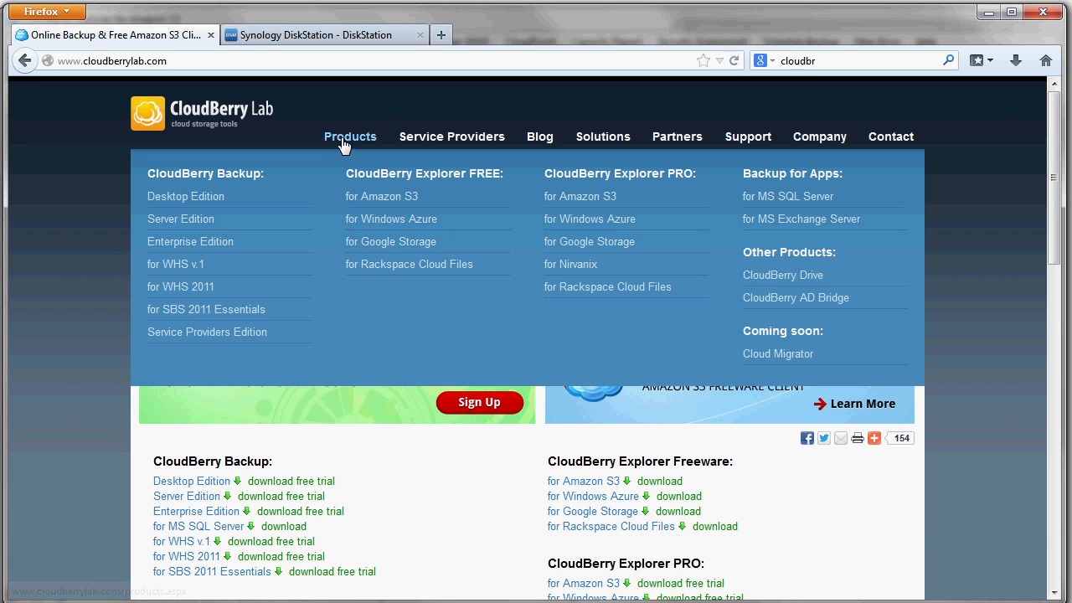
left_click(186, 198)
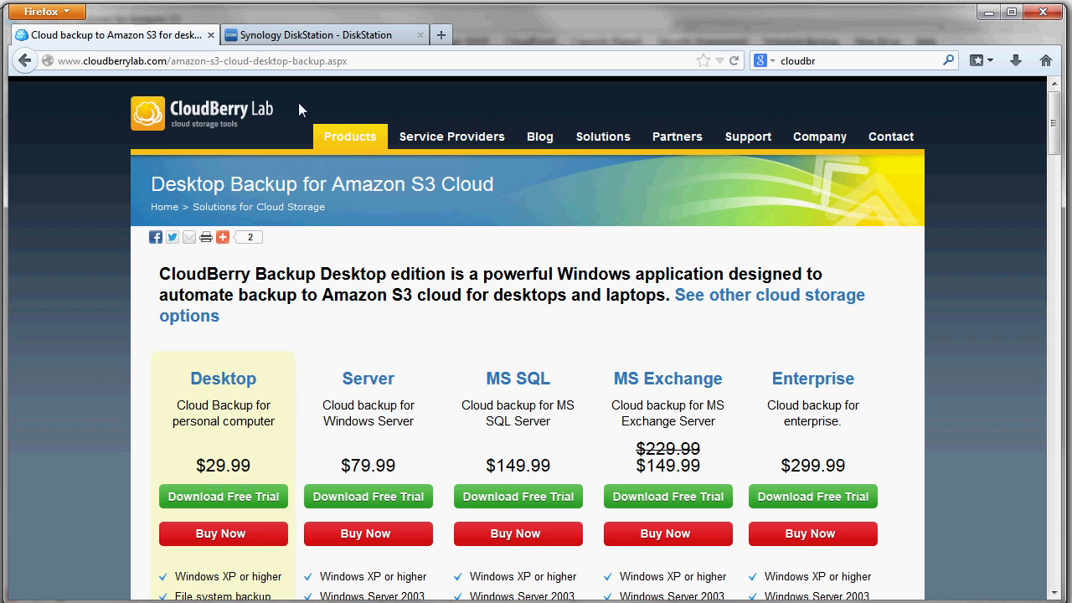
- Open Glacier Backup on the Synology DiskStation and view its overview, checking back on the CloudBerry desktop backup page
left_click(306, 42)
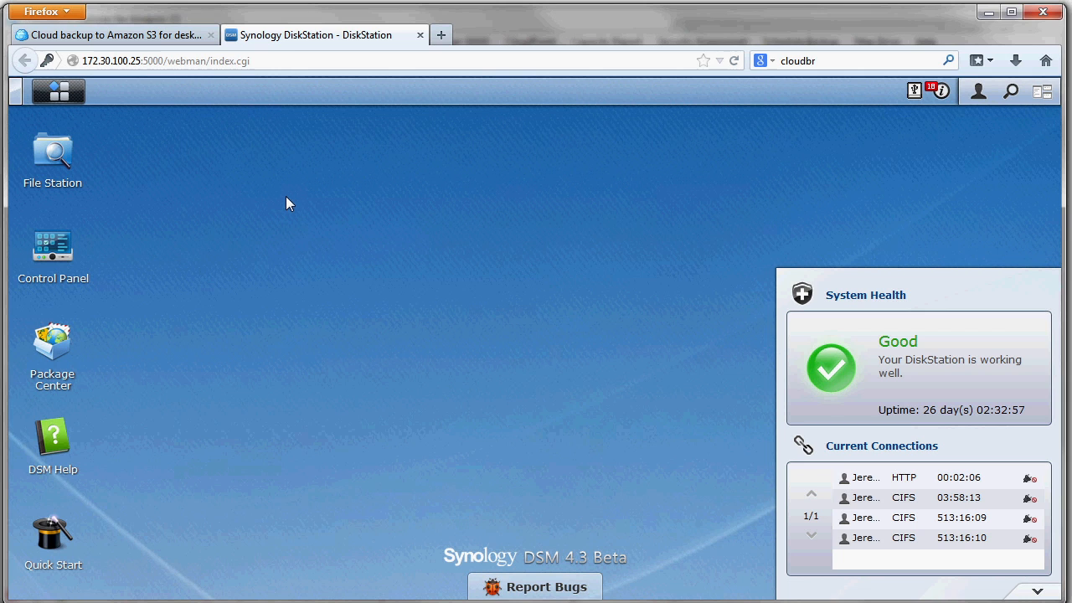
left_click(67, 98)
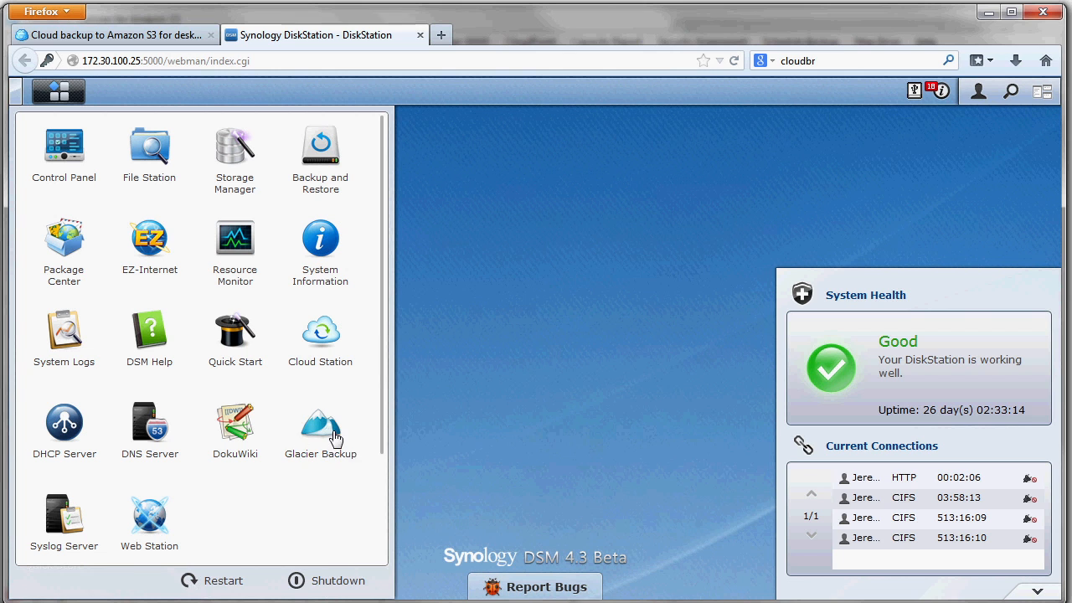
left_click(334, 438)
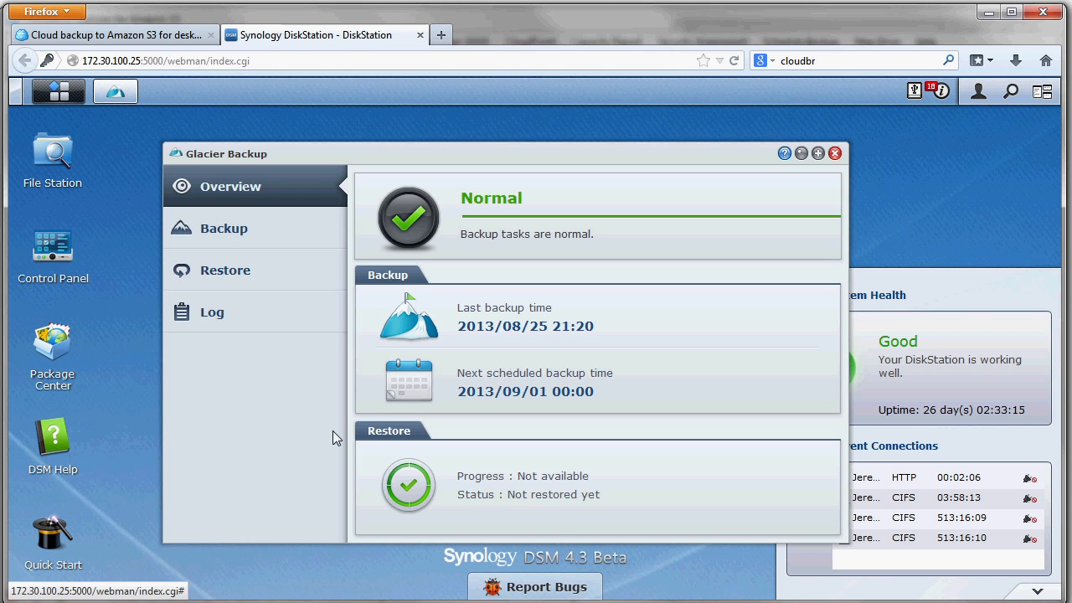
left_click(105, 38)
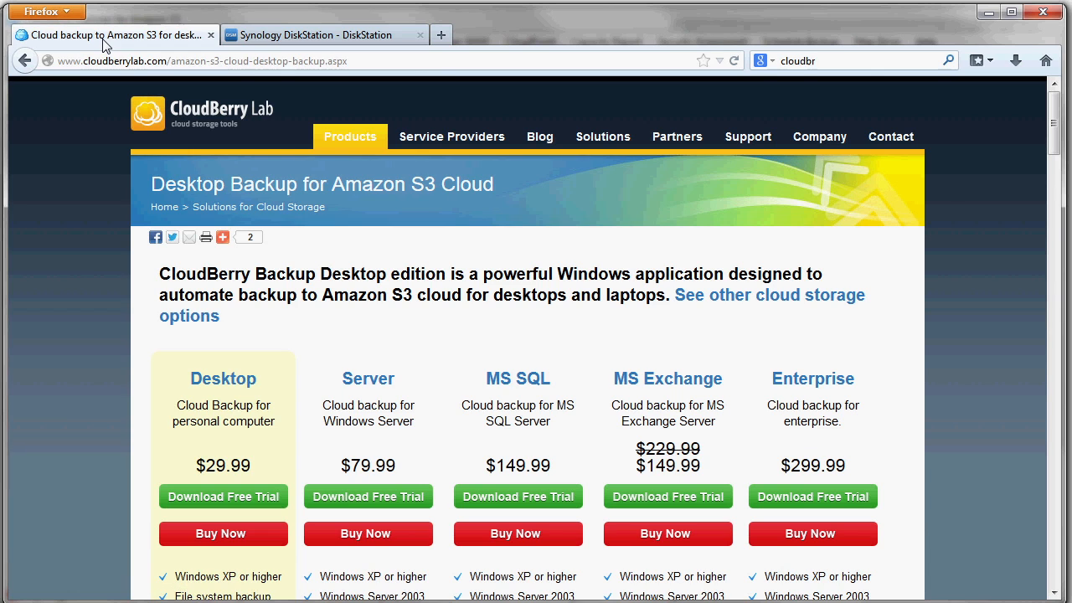
left_click(242, 37)
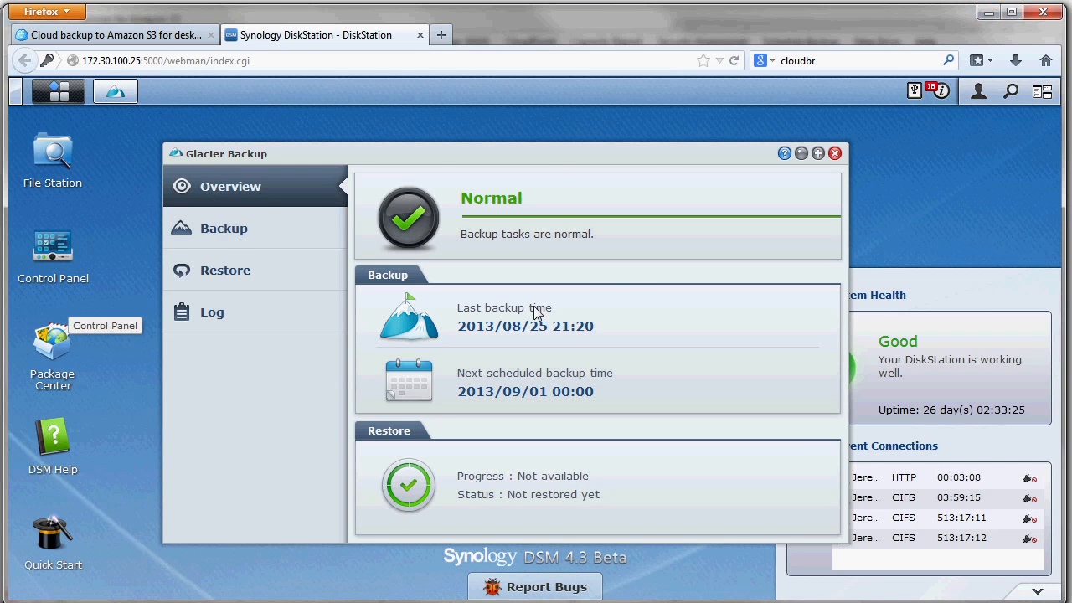
- Minimize the Firefox, CloudBerry Explorer and Notepad windows
left_click(985, 15)
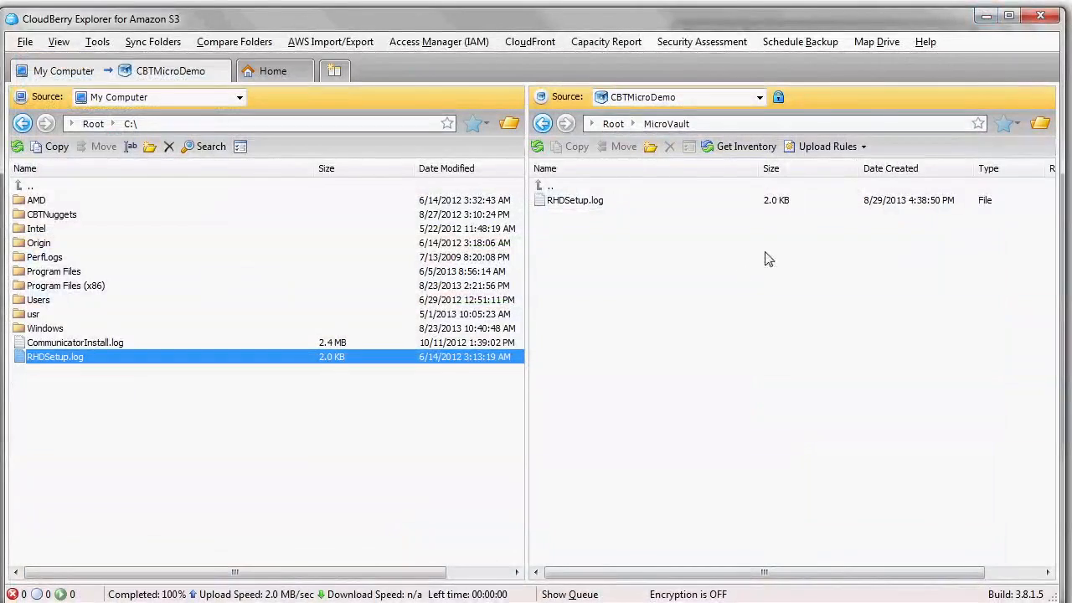
left_click(986, 15)
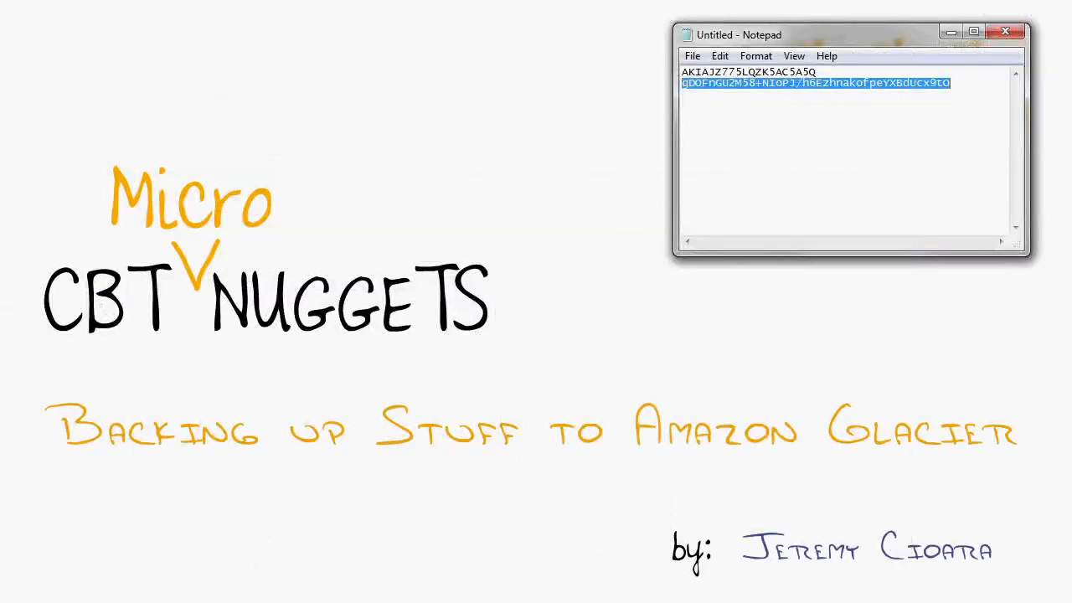
left_click(952, 32)
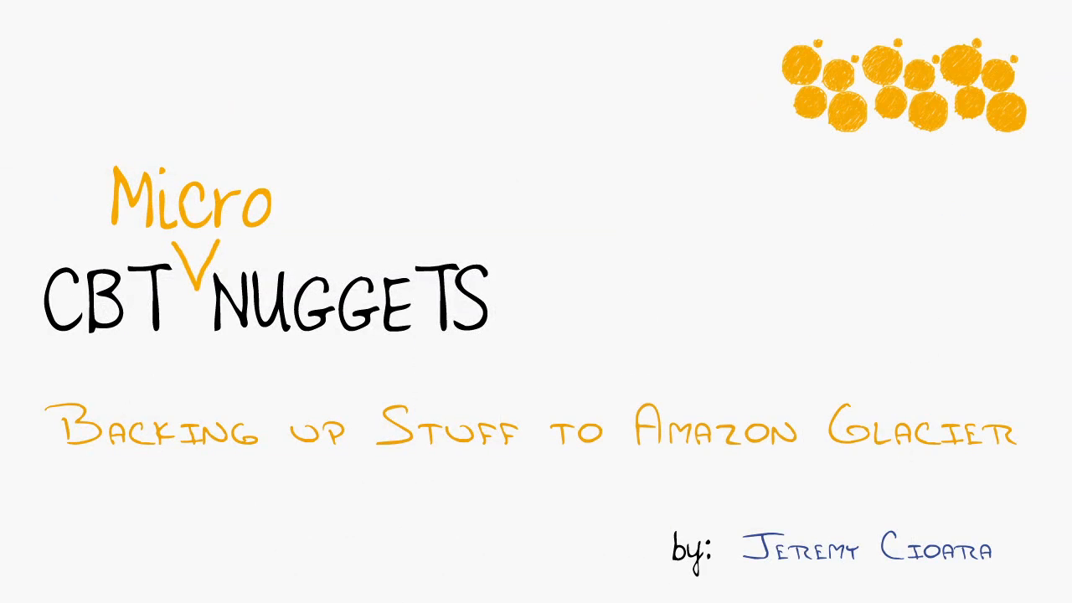